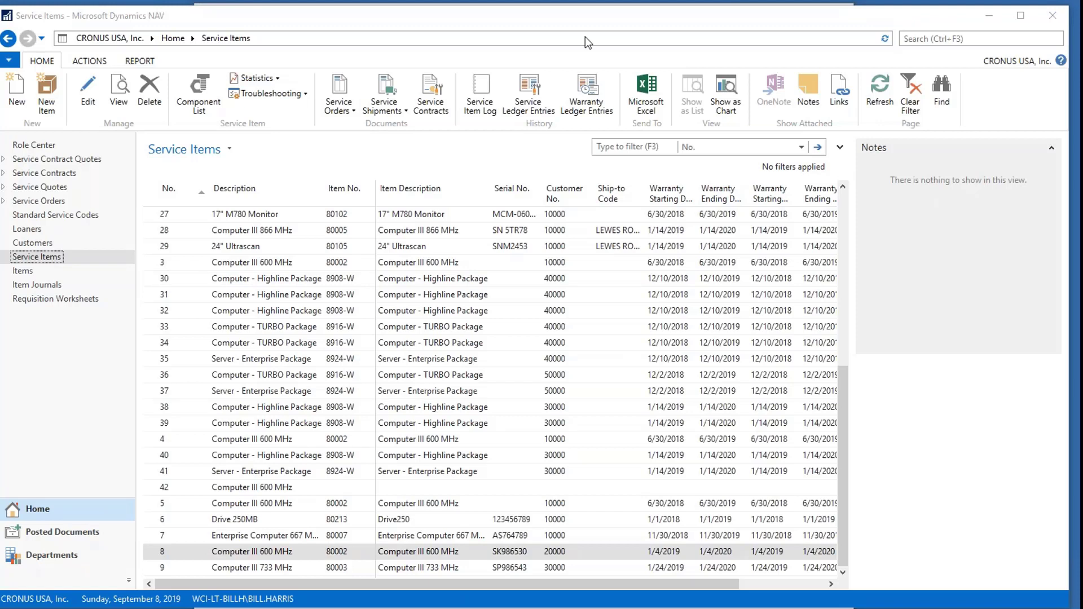
Step: On service item card 42, enter item 80002, Computer III 600 MHz, as the Item No
left_click(983, 16)
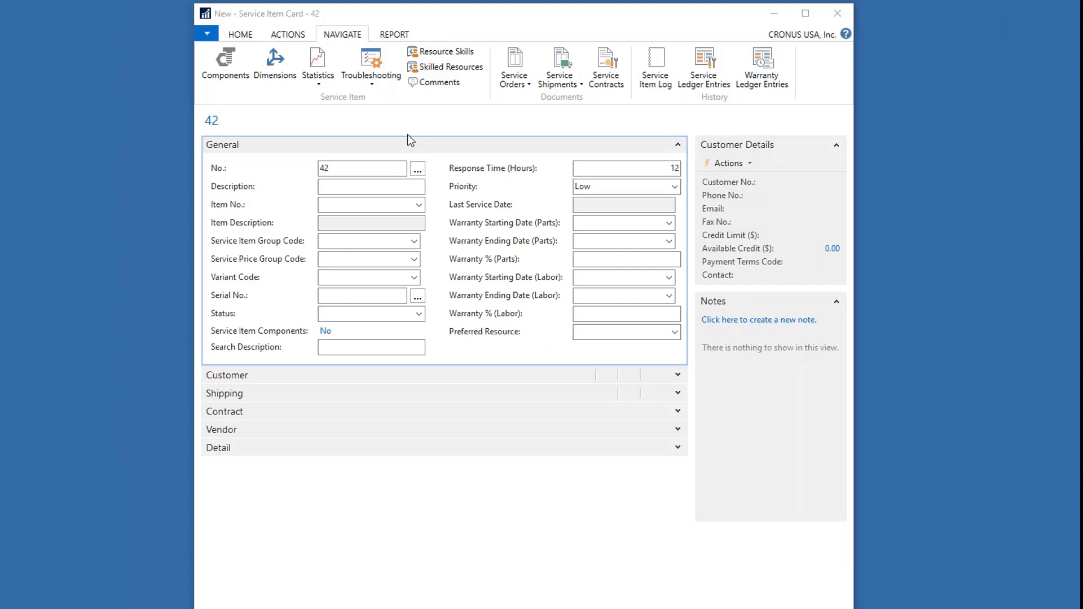
left_click(371, 207)
type("80002")
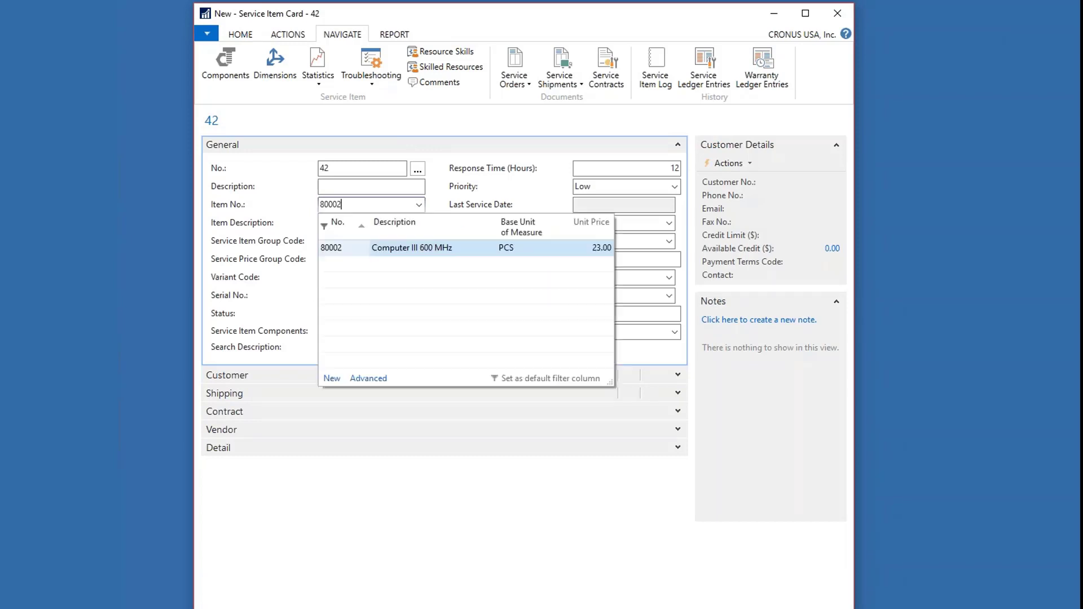
key("Down")
key("Return")
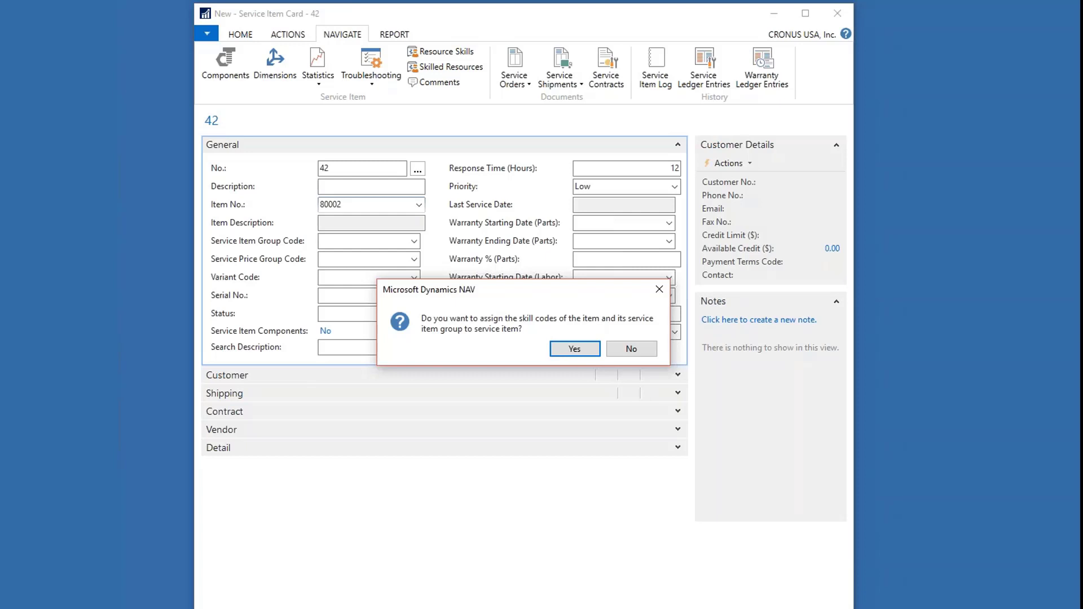
Step: Confirm assigning the item's skill codes, filling in Computer III 600 MHz and group DESKTOP
left_click(571, 349)
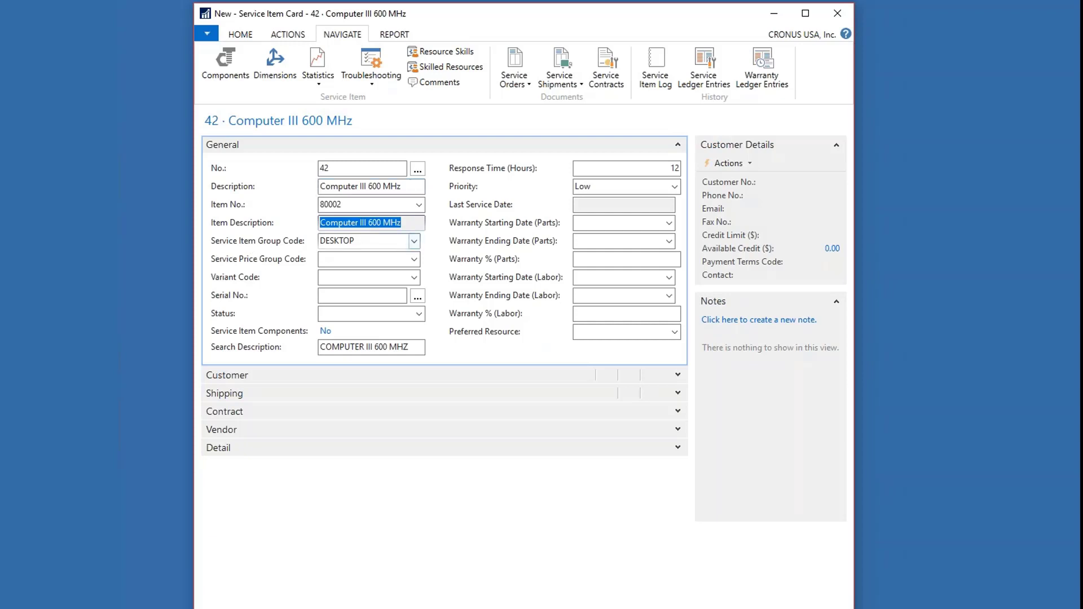
left_click(414, 241)
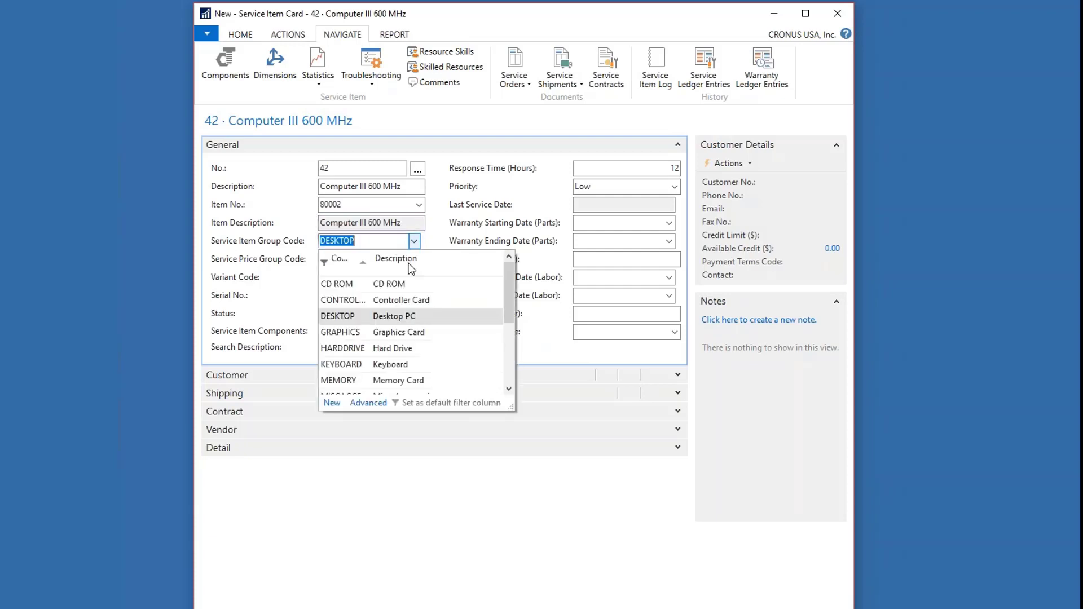
left_click(366, 404)
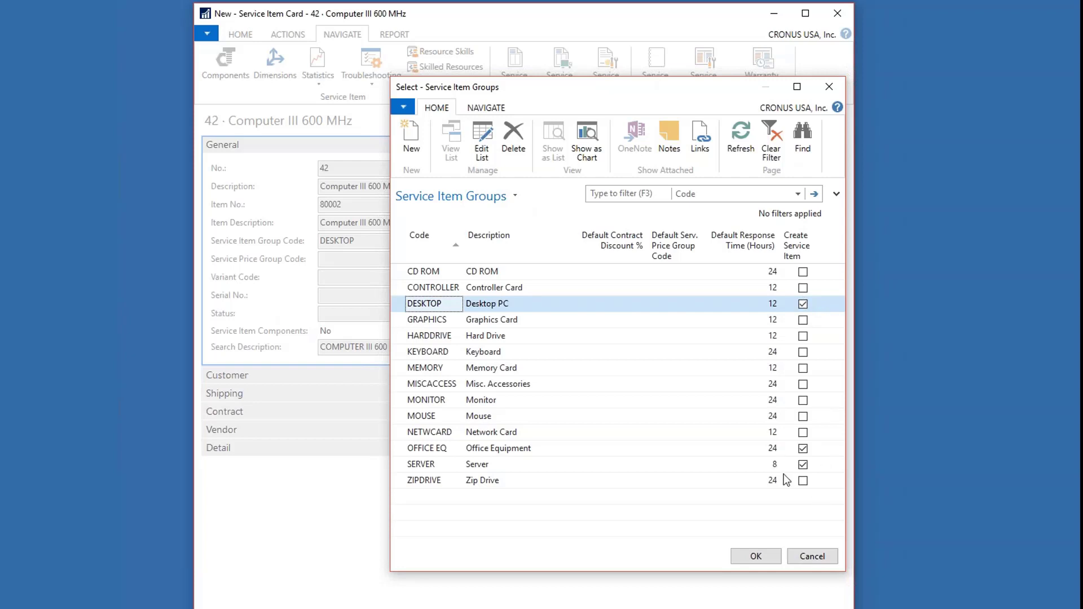
left_click(805, 554)
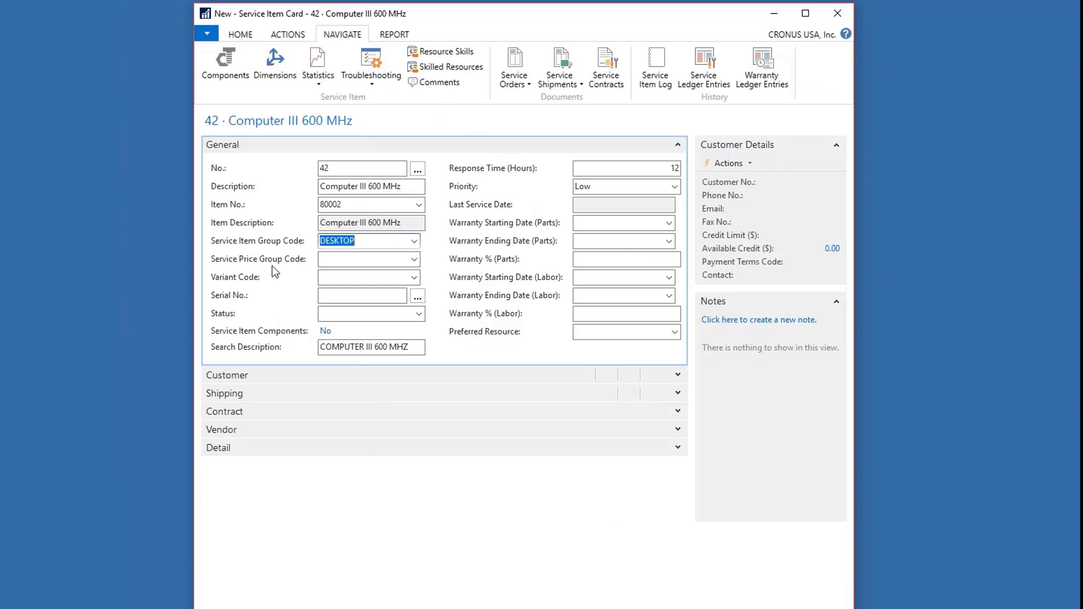
Step: Choose service price group DESKTOP and enter serial number 345432
left_click(413, 260)
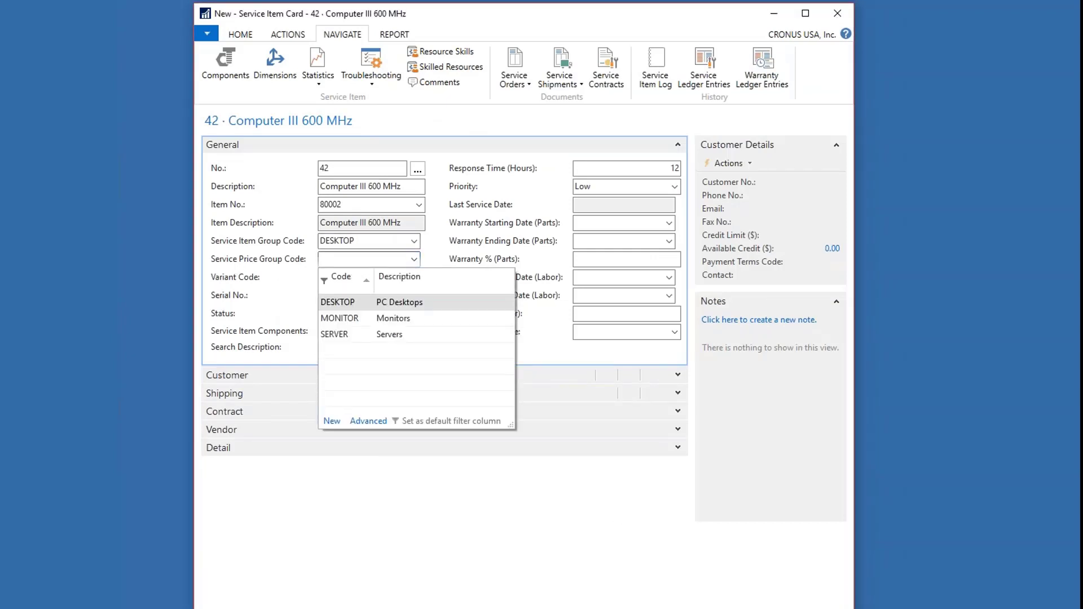
left_click(349, 303)
key("Tab")
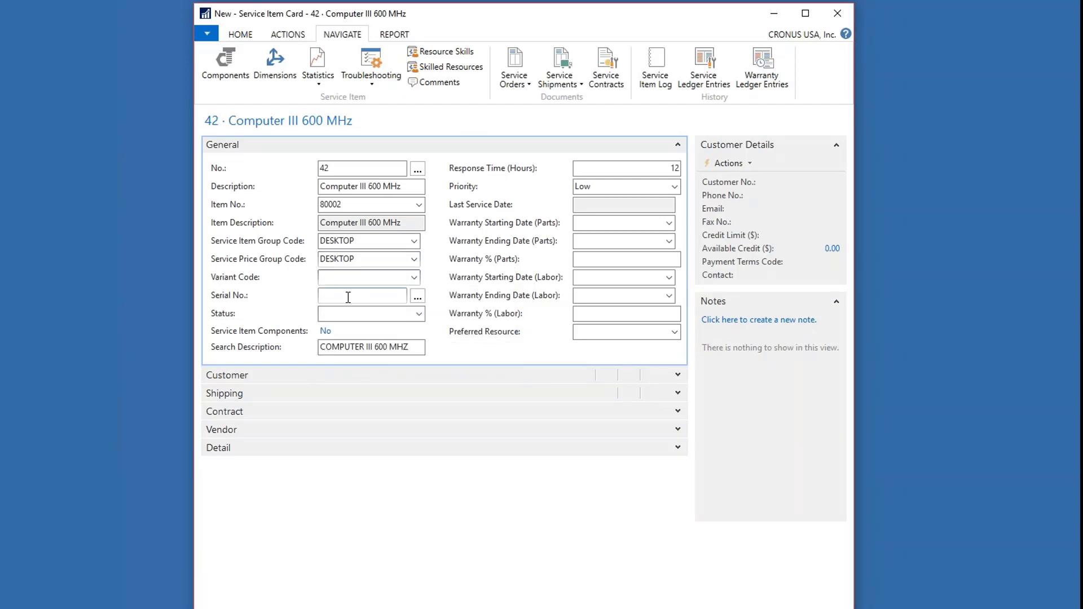
key("Tab")
type("345432")
key("Tab")
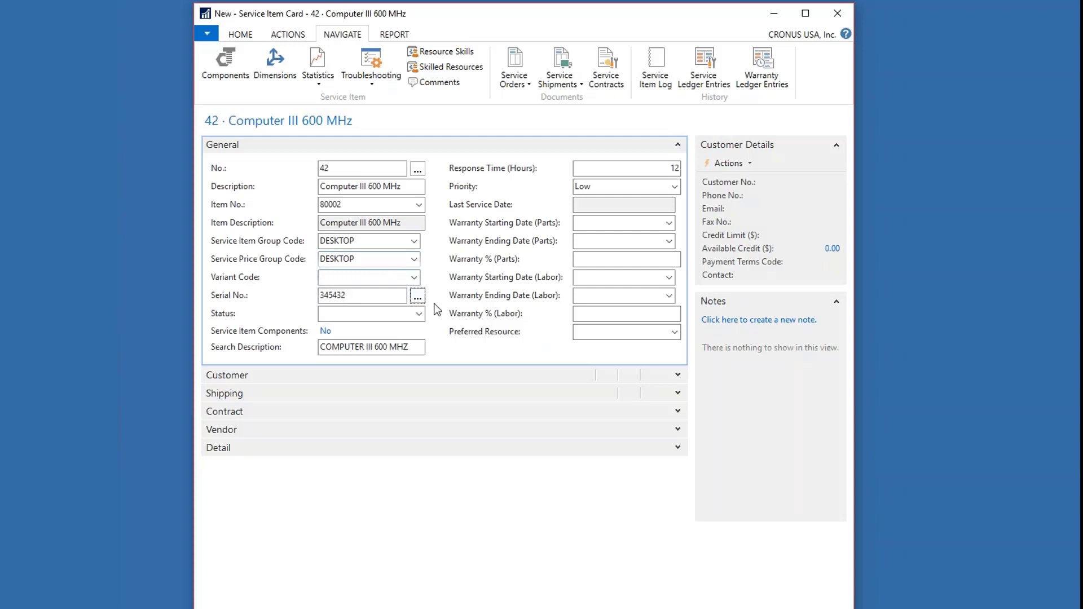
Step: Set the status to Installed and raise the priority from Low to High
left_click(422, 317)
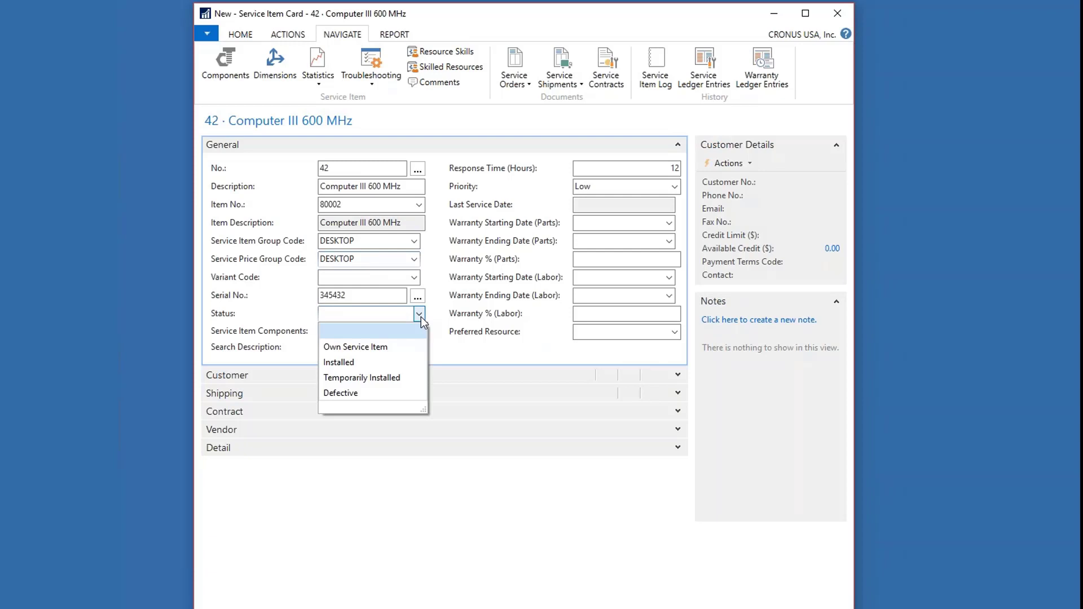
left_click(350, 363)
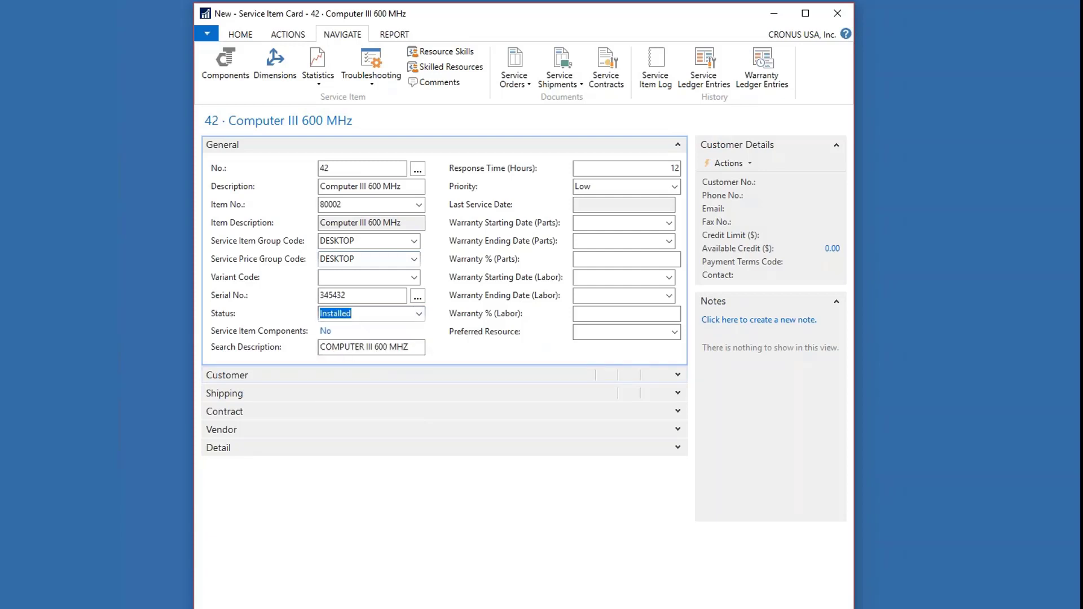
left_click(360, 315)
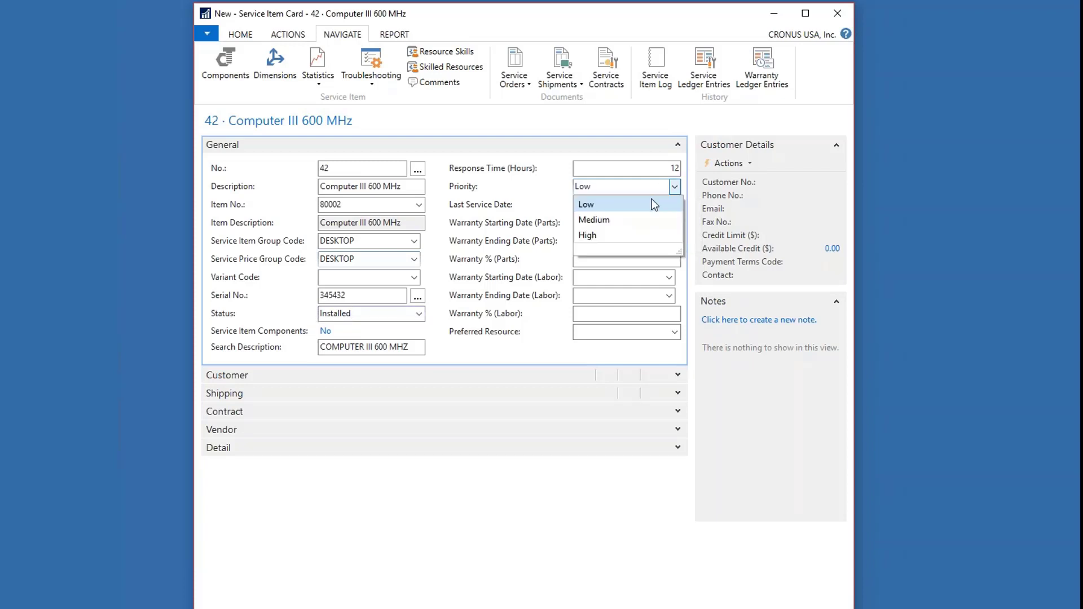
left_click(587, 235)
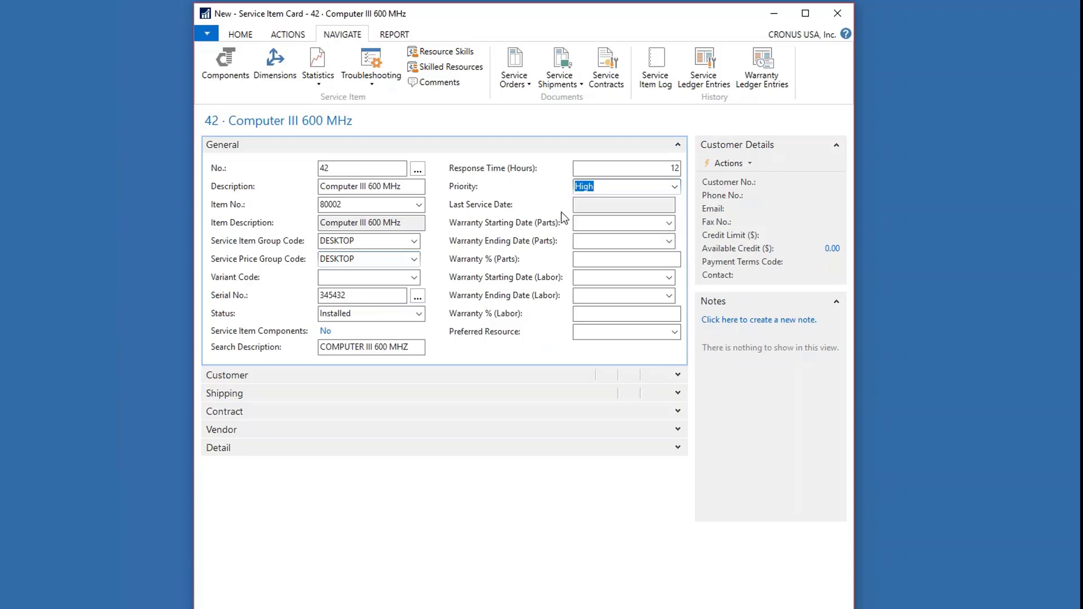
Step: Enter 12/20/2017 as the parts warranty starting date and begin the warranty ending date
left_click(601, 223)
type("t")
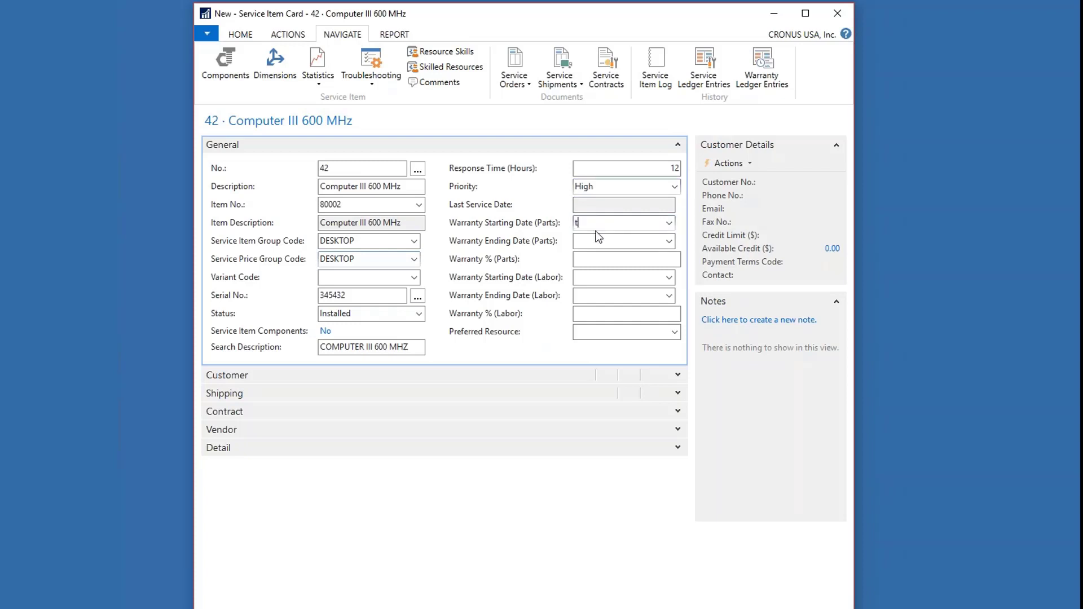
left_click(594, 241)
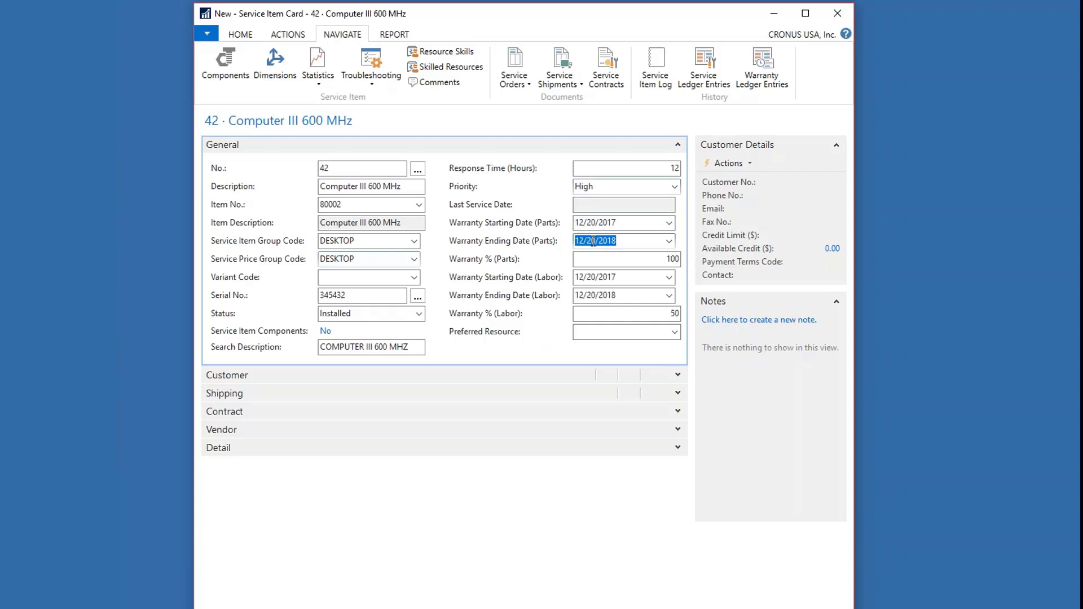
left_click(627, 242)
Step: Cancel the Skilled Resource List to leave Preferred Resource empty, then expand the Customer FastTab
left_click(676, 332)
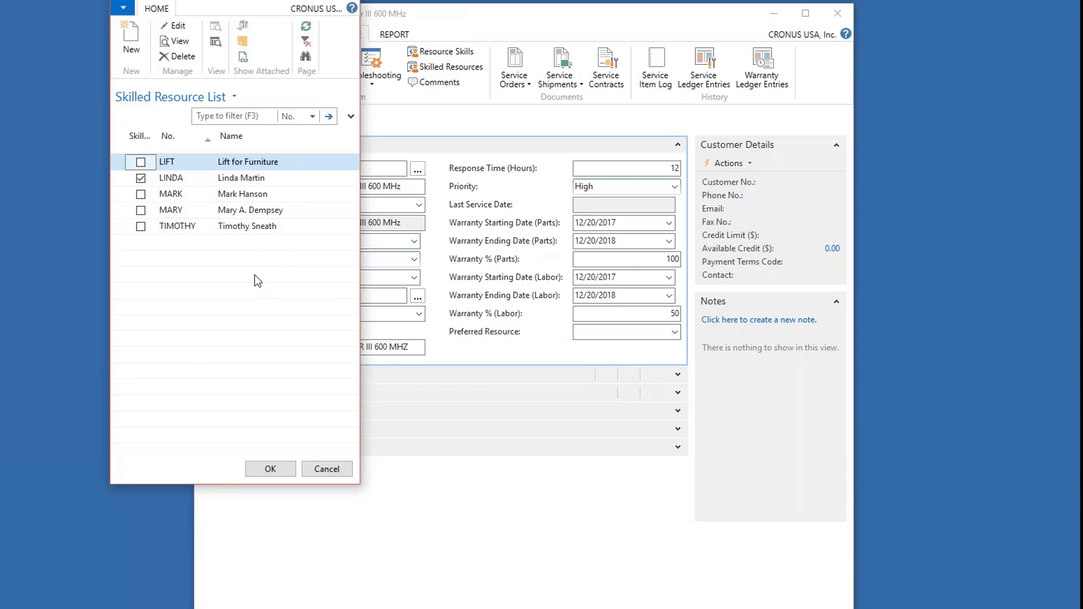
left_click(326, 472)
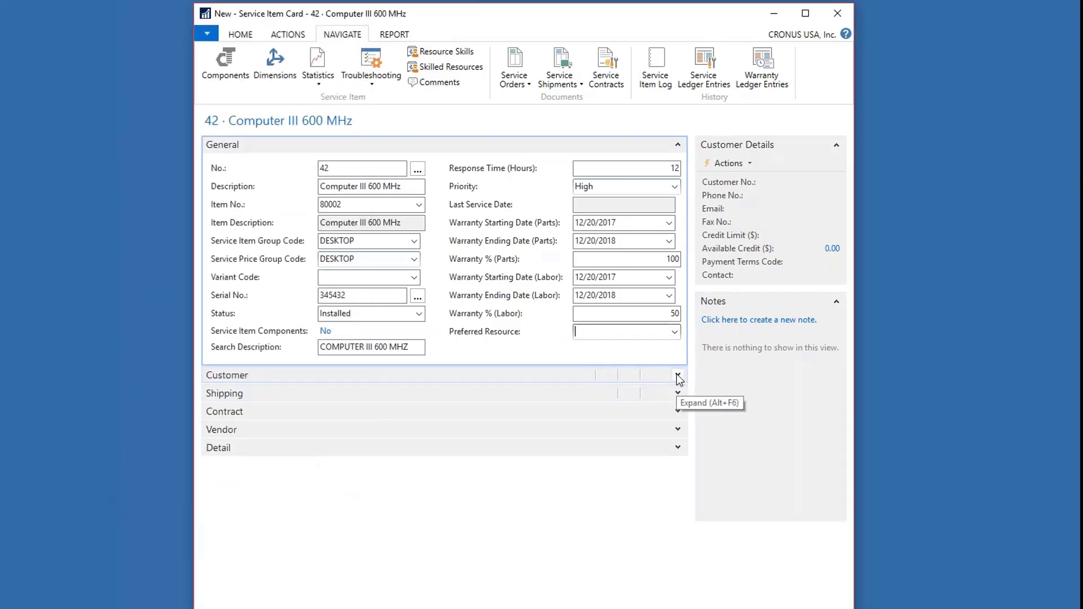
left_click(677, 376)
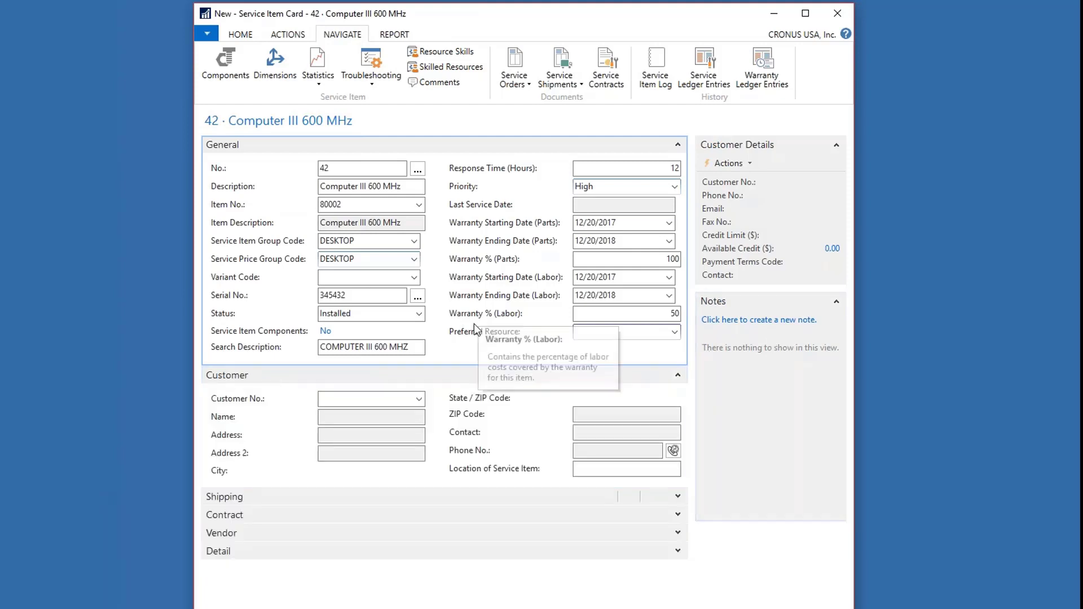
Step: Enter the customer number for Selangorian Ltd. and set the service item location to 'Bob's Desk'
left_click(386, 395)
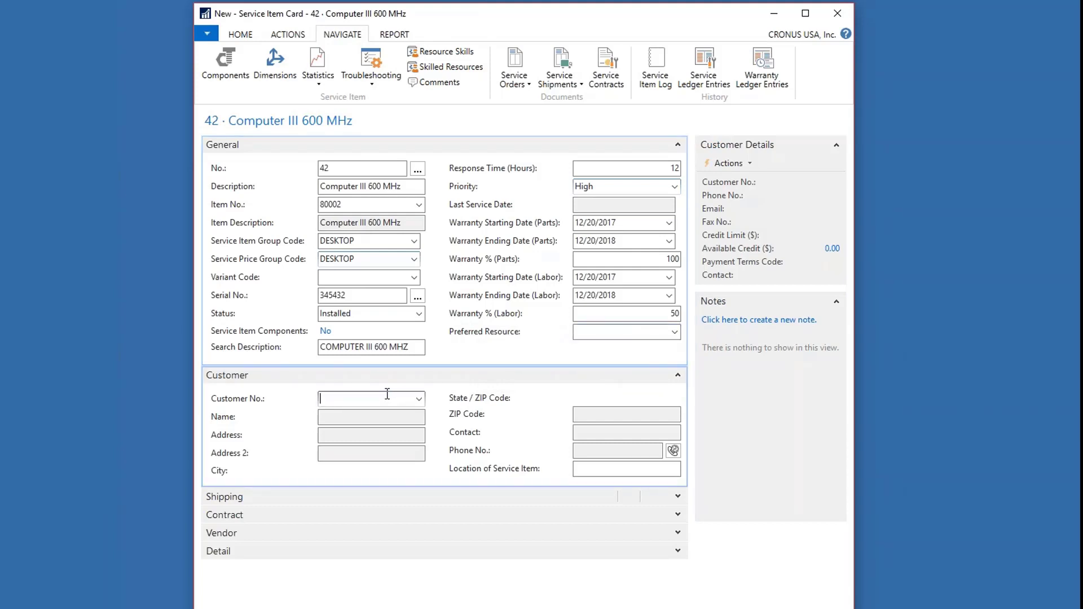
type("2000")
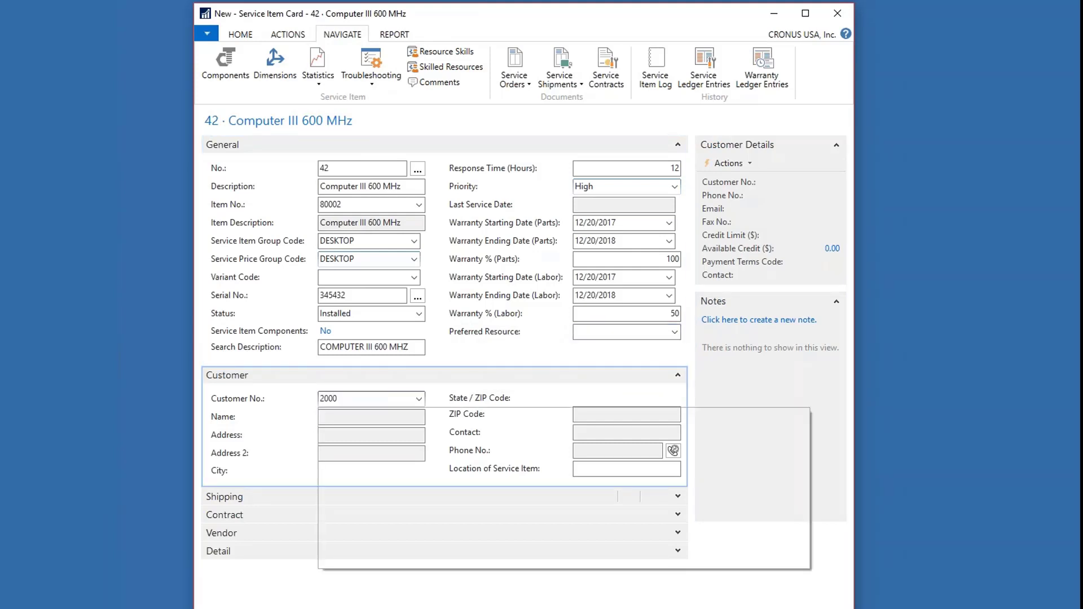
key("Tab")
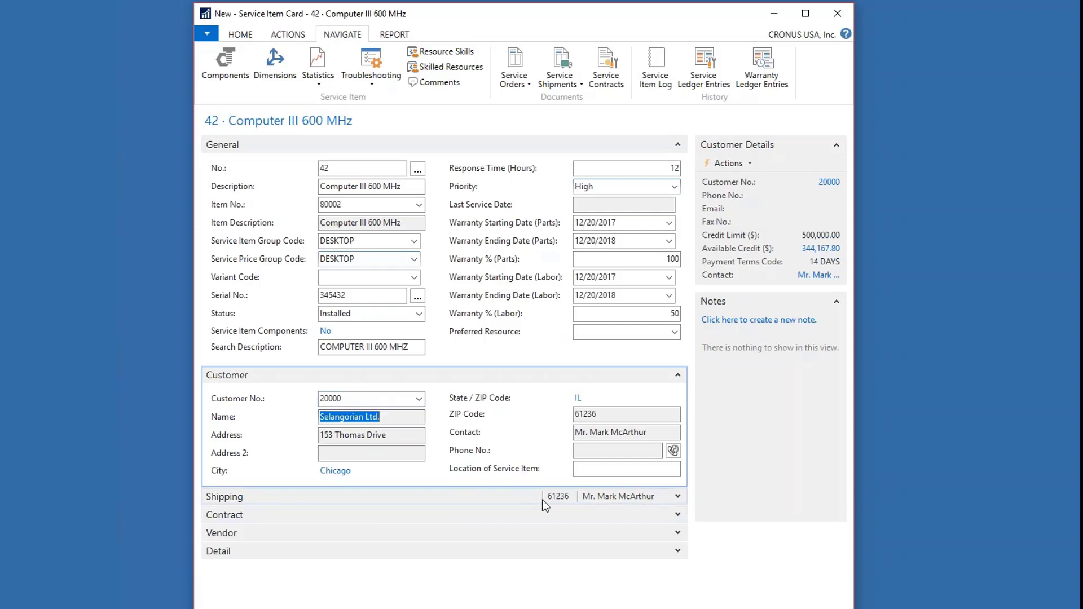
left_click(588, 468)
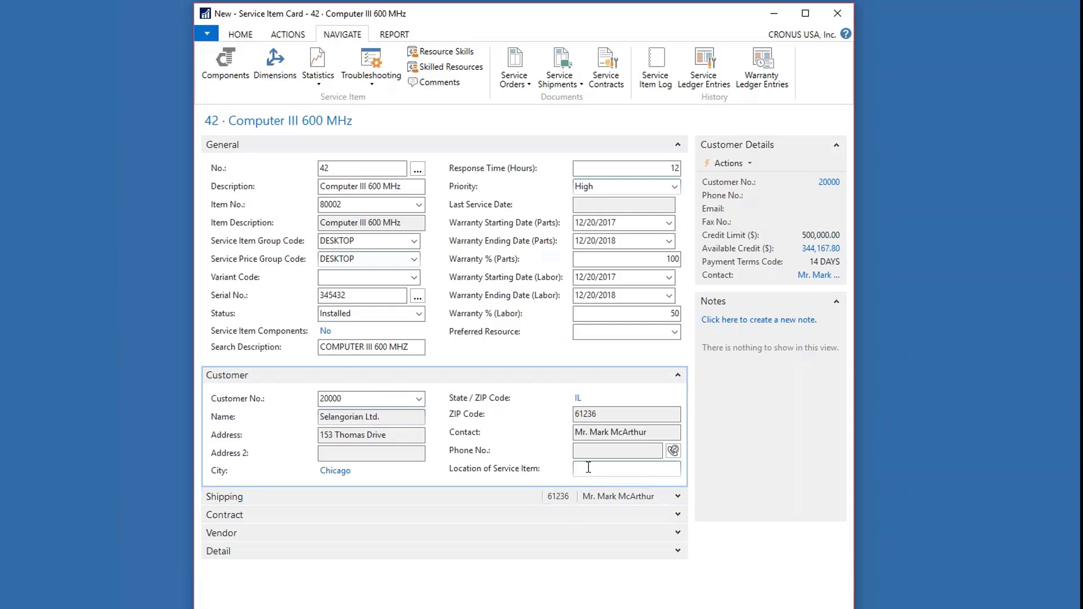
type("Bob's Desk")
left_click(679, 497)
Step: Choose ship-to code CHICAGO so the ship-to address becomes 53 East Acton Road
left_click(414, 518)
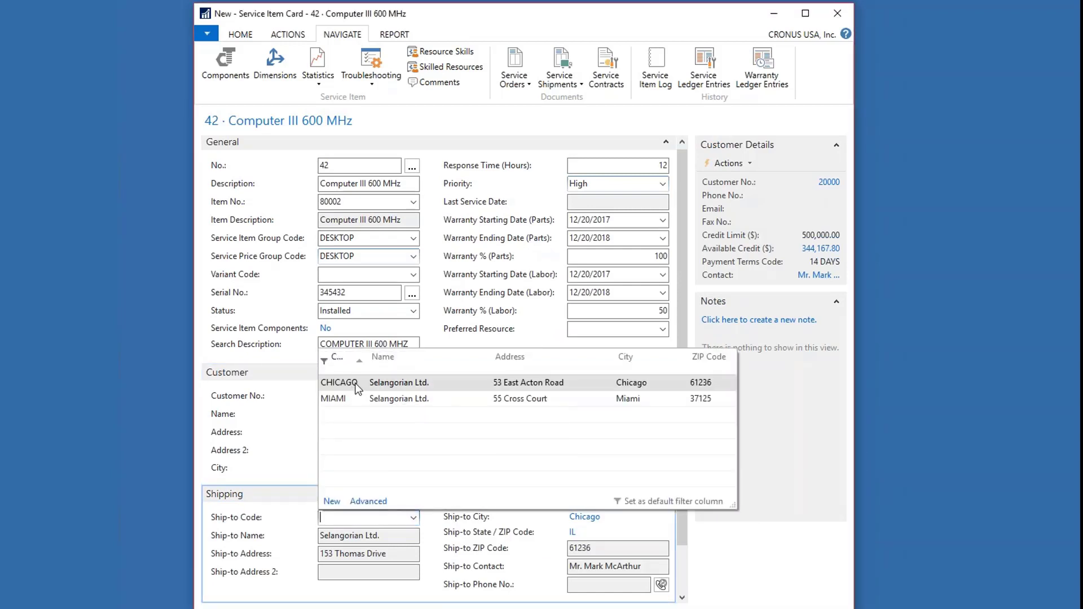
left_click(356, 384)
key("Tab")
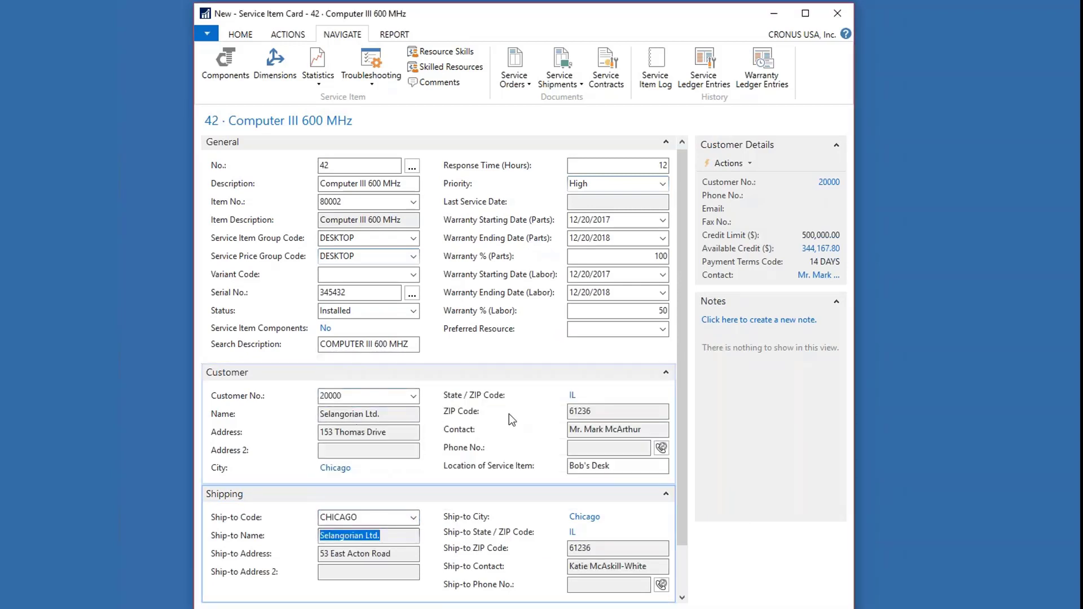
left_click_drag(682, 255, 680, 326)
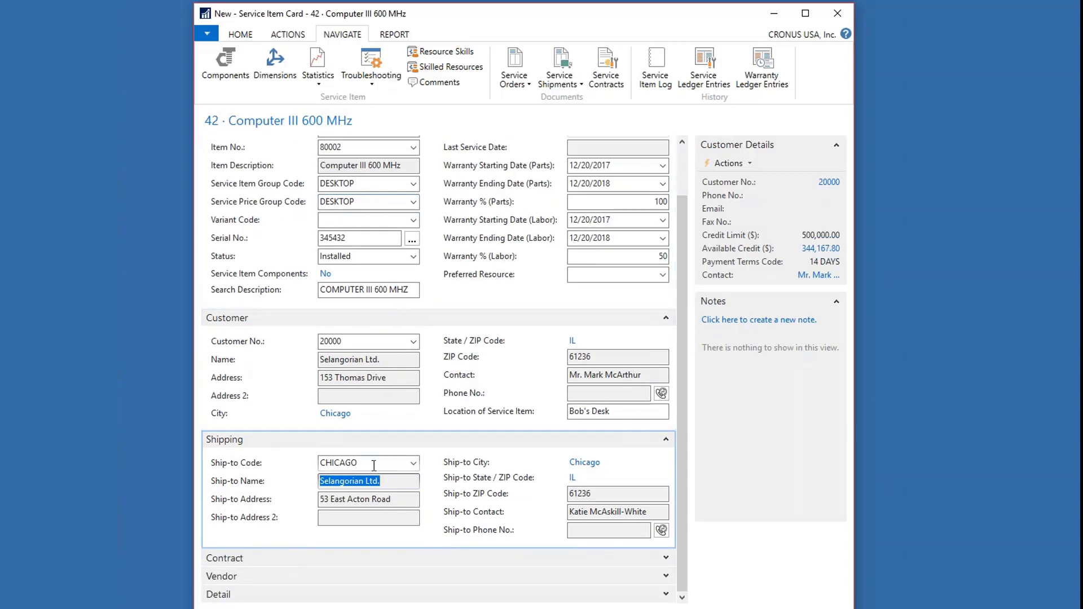
Step: Expand the Contract, Detail and Vendor FastTabs to review contract cost 1.62, value 3.45, and price 23.00
left_click(666, 558)
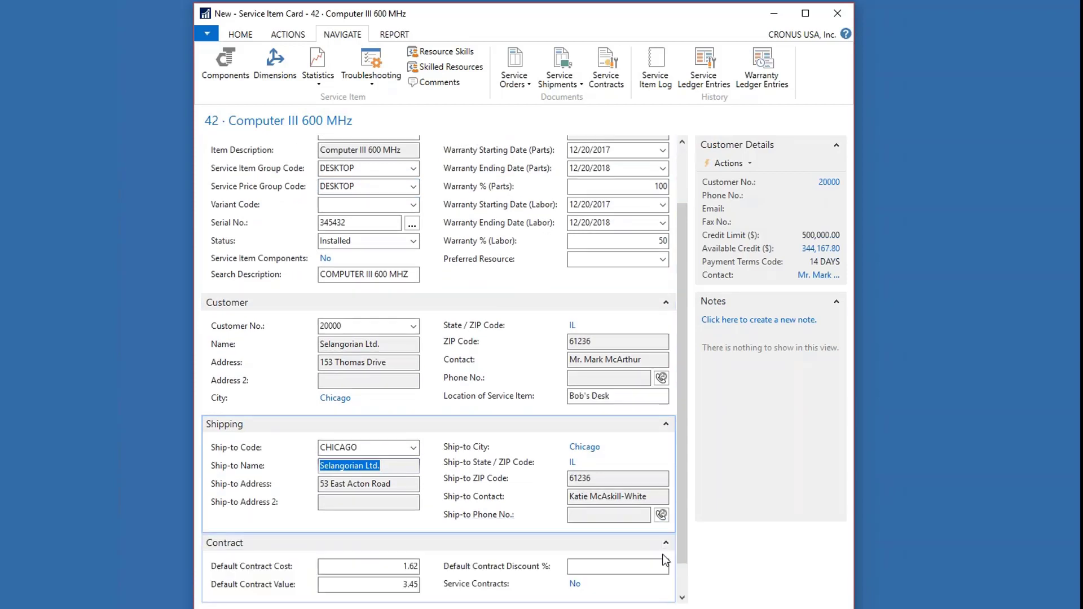
left_click_drag(682, 514, 683, 540)
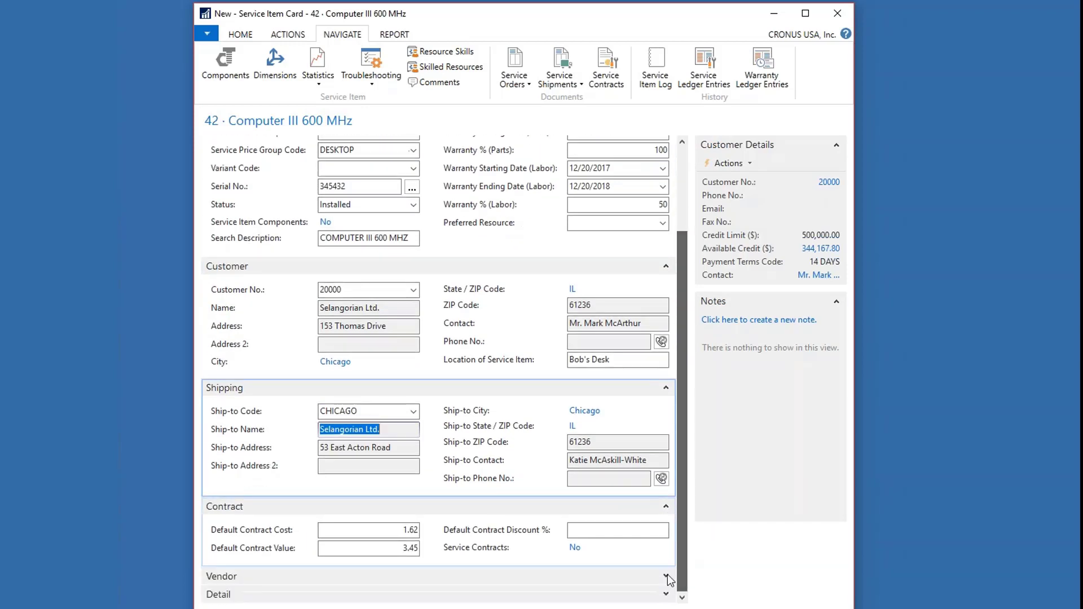
left_click(666, 594)
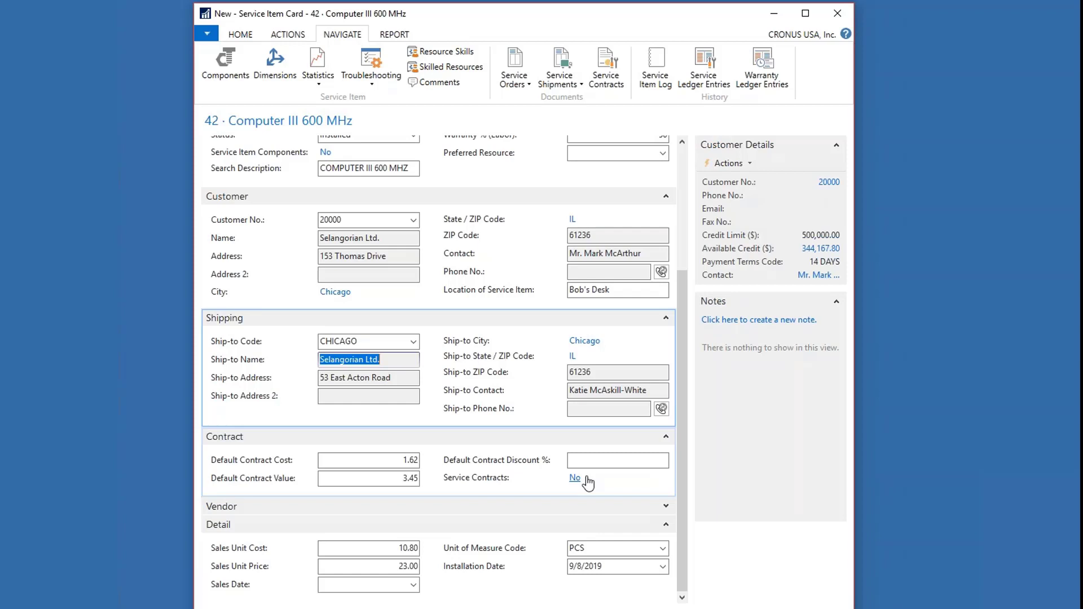
left_click(666, 506)
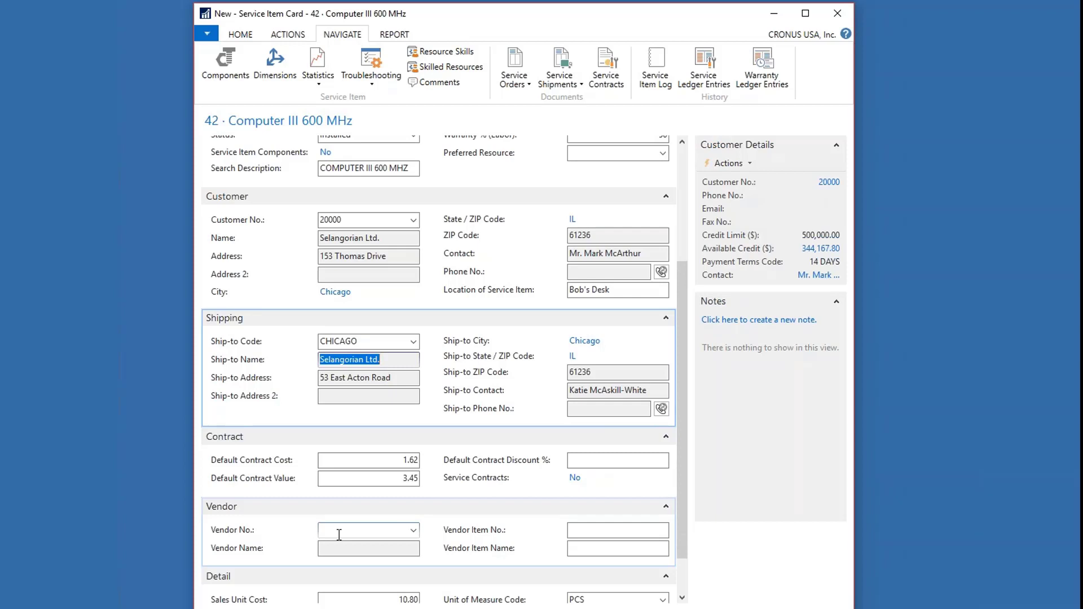
left_click_drag(684, 339, 682, 216)
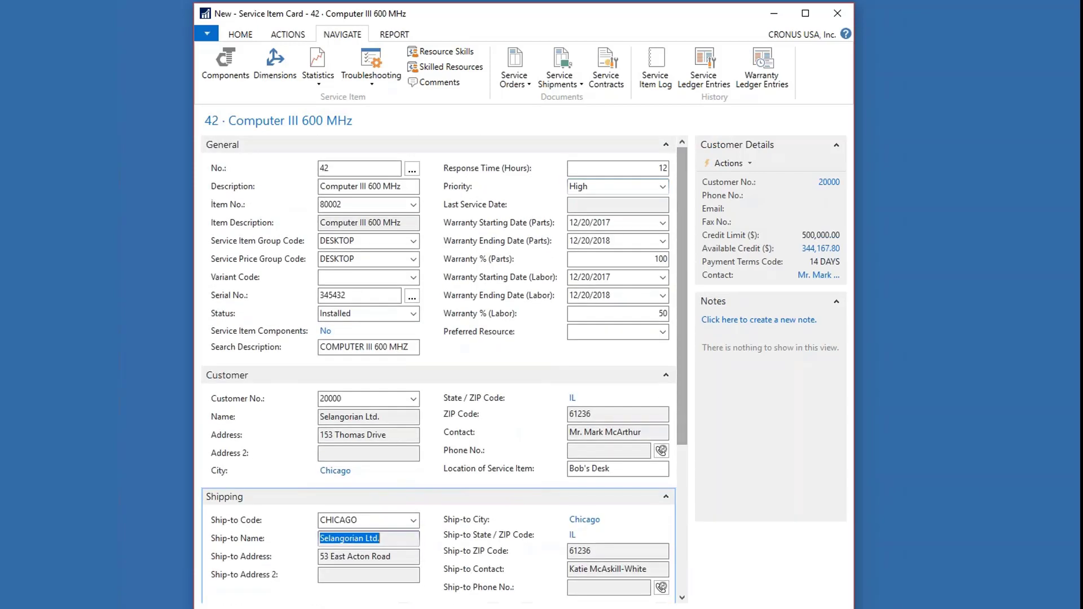